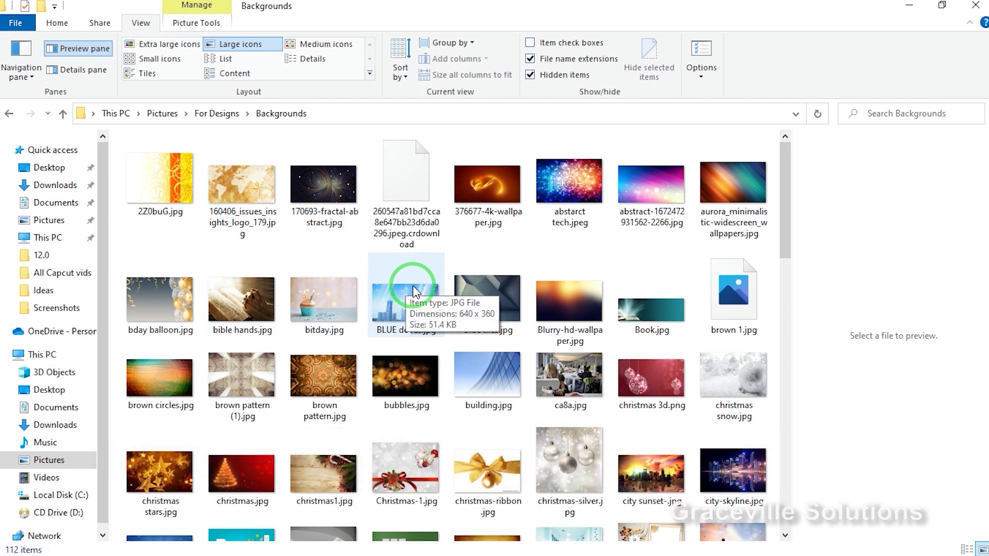
Step: Search the Start menu for 'paint' and launch the Paint app
{"action": "scroll", "coordinate": [419, 409], "scroll_direction": "down", "scroll_amount": 10}
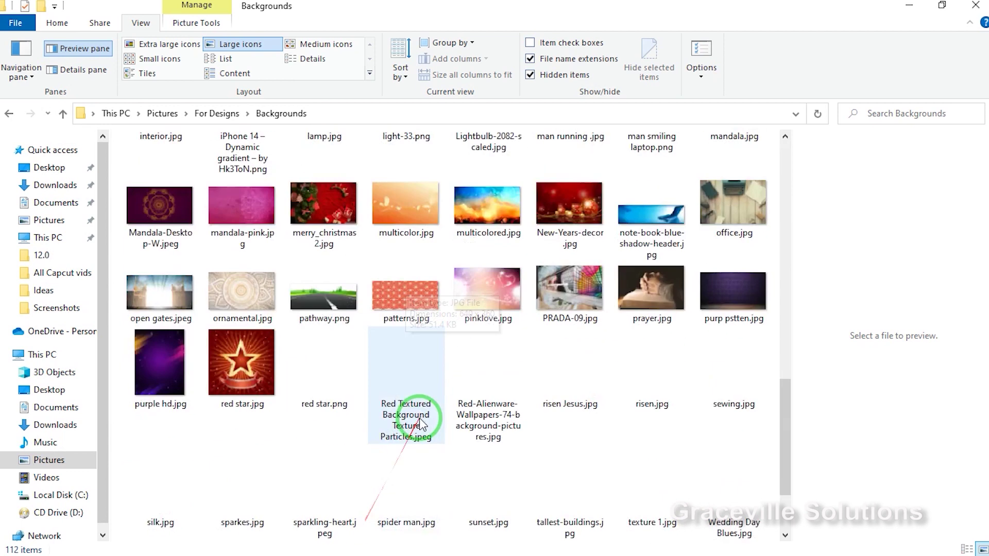
{"action": "scroll", "coordinate": [422, 413], "scroll_direction": "down", "scroll_amount": 2}
{"action": "scroll", "coordinate": [422, 412], "scroll_direction": "up", "scroll_amount": 10}
{"action": "scroll", "coordinate": [422, 412], "scroll_direction": "up", "scroll_amount": 2}
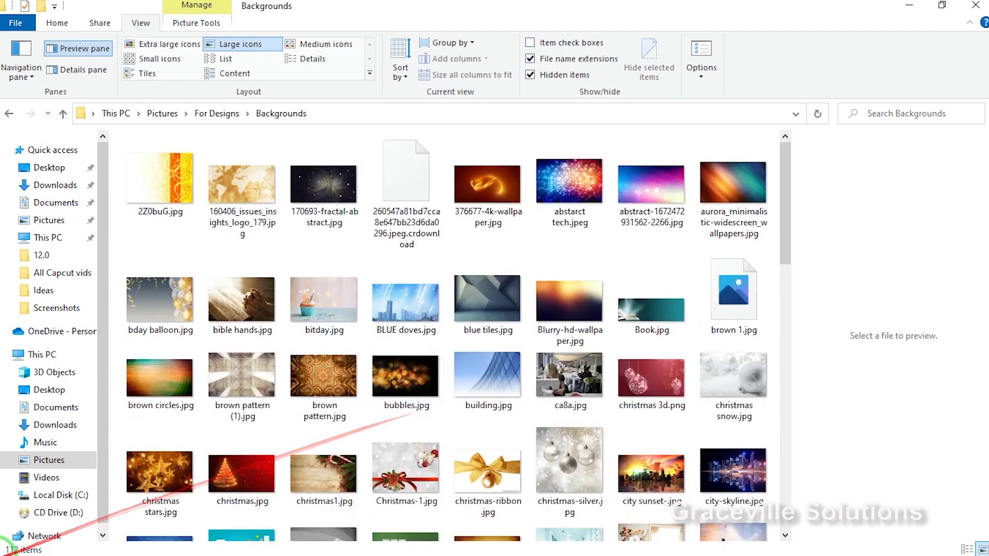
{"action": "left_click", "coordinate": [8, 547]}
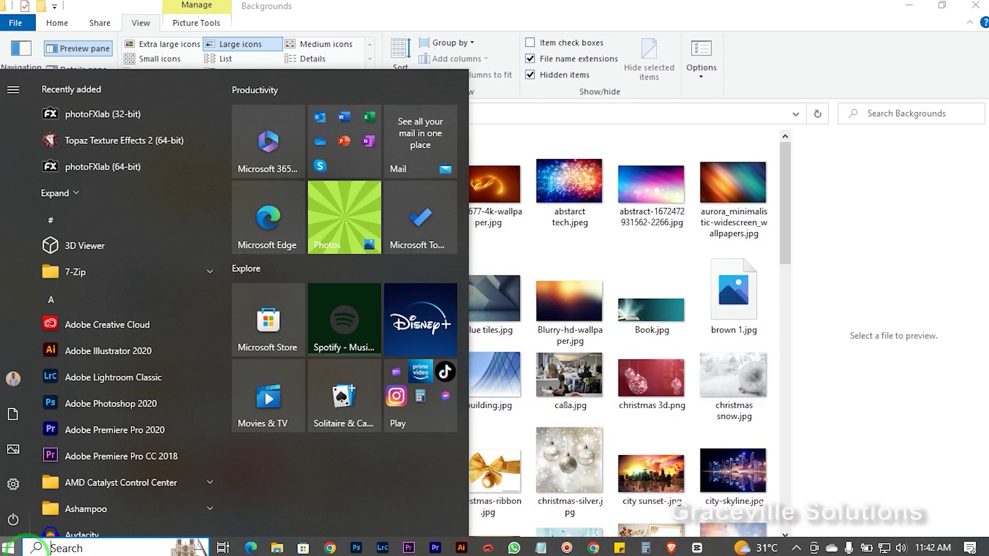
{"action": "type", "text": "paint"}
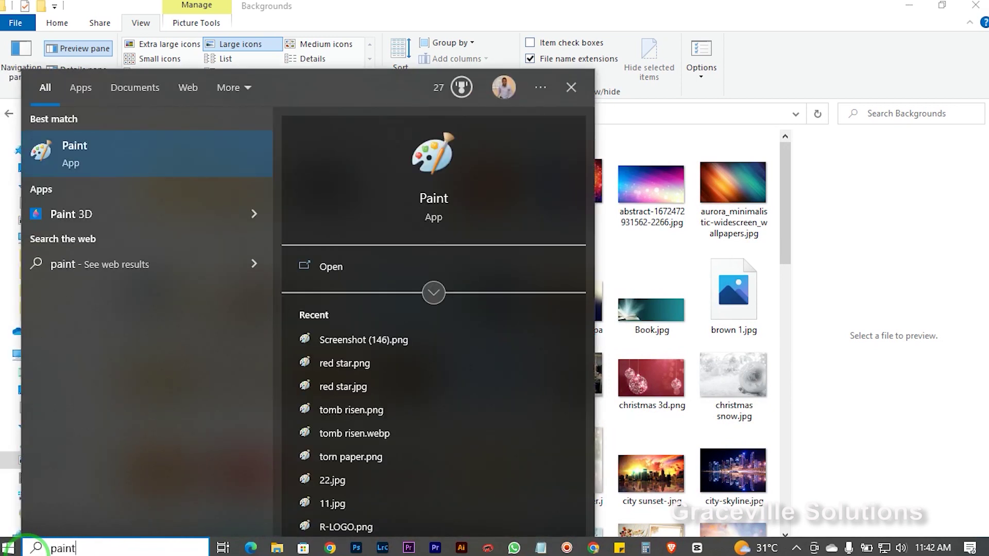
{"action": "left_click", "coordinate": [434, 202]}
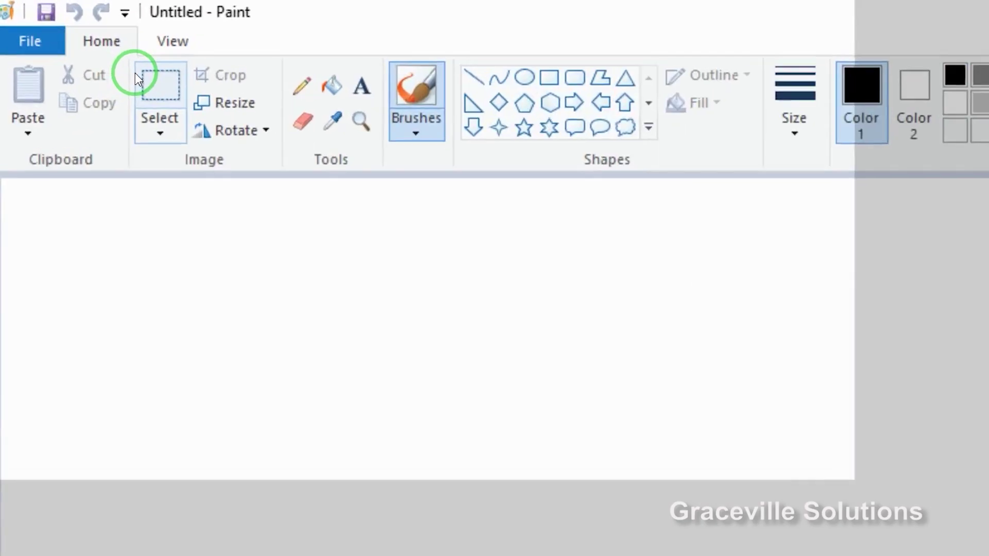
Step: Open Blurry-hd-wallpaper.jpg from the Backgrounds folder in Paint
{"action": "left_click", "coordinate": [36, 46]}
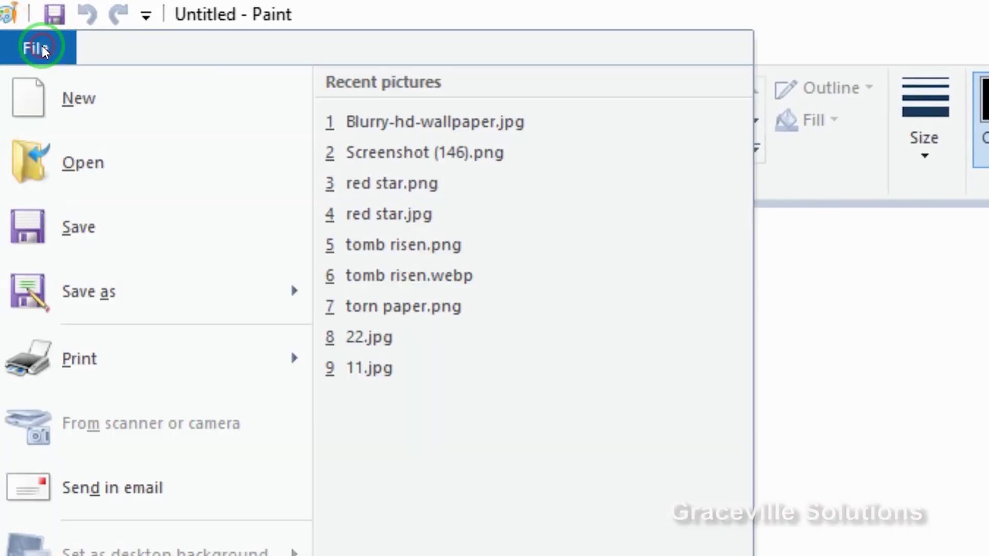
{"action": "left_click", "coordinate": [58, 176]}
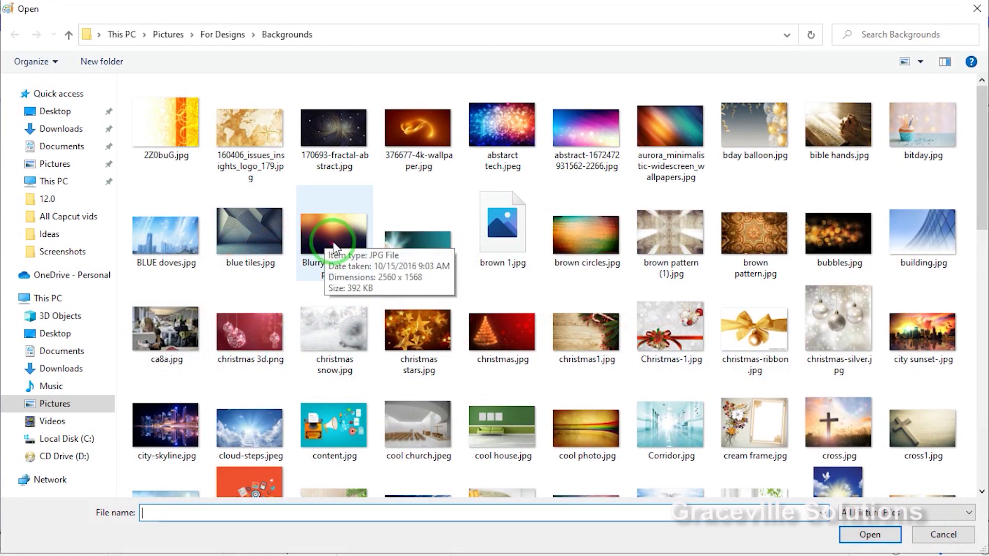
{"action": "double_click", "coordinate": [330, 254]}
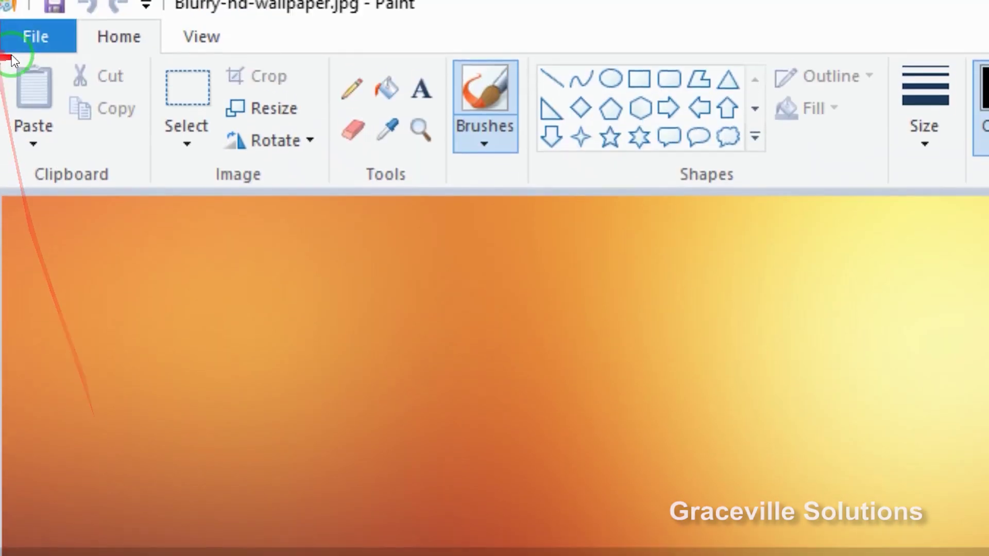
Step: Save the wallpaper as a PNG picture, Blurry-hd-wallpaper.png, to the Desktop
{"action": "left_click", "coordinate": [12, 47]}
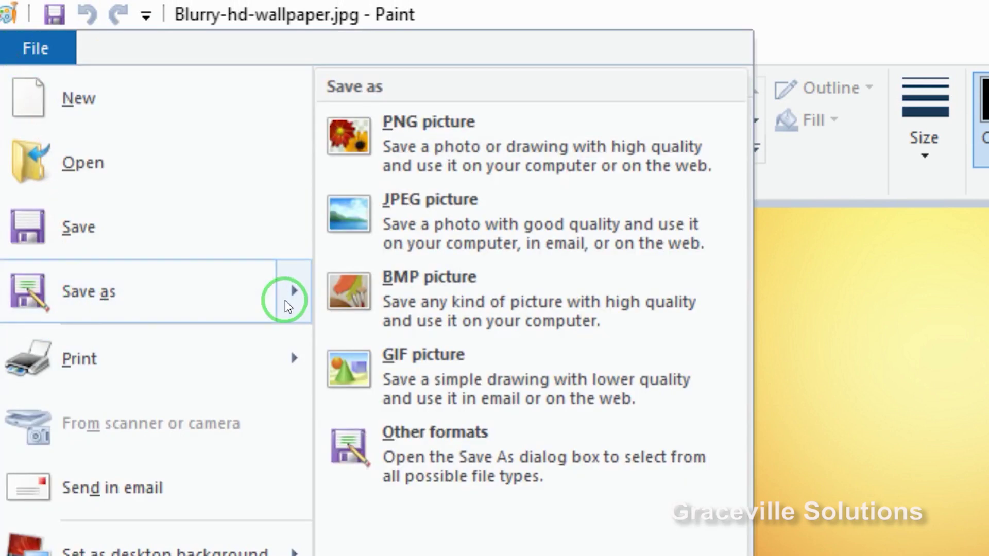
{"action": "mouse_move", "coordinate": [139, 292]}
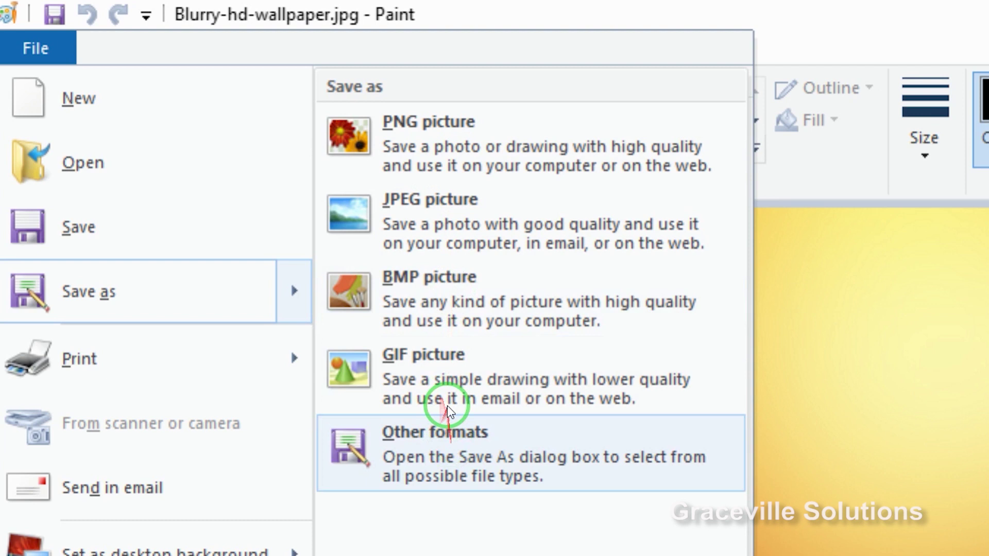
{"action": "left_click", "coordinate": [421, 137]}
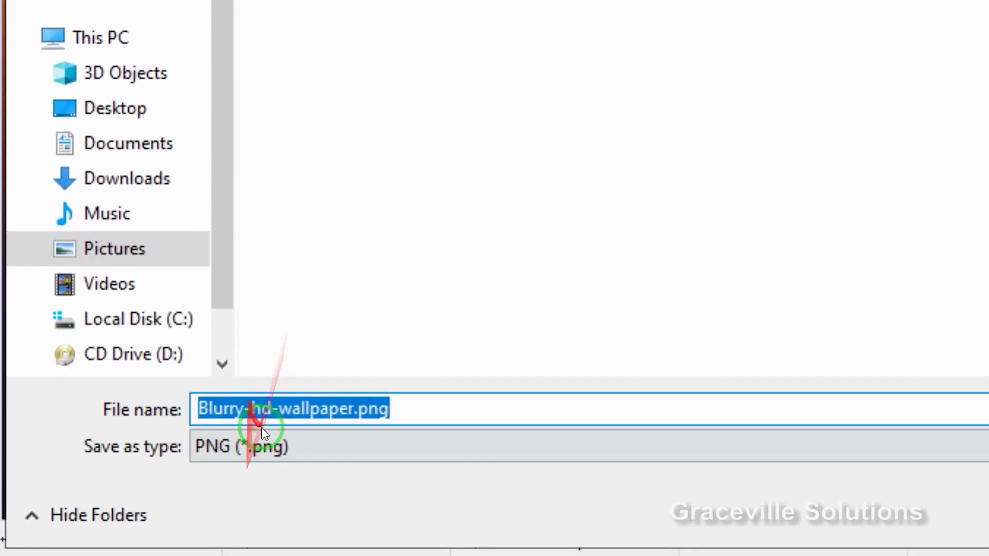
{"action": "left_click", "coordinate": [349, 404]}
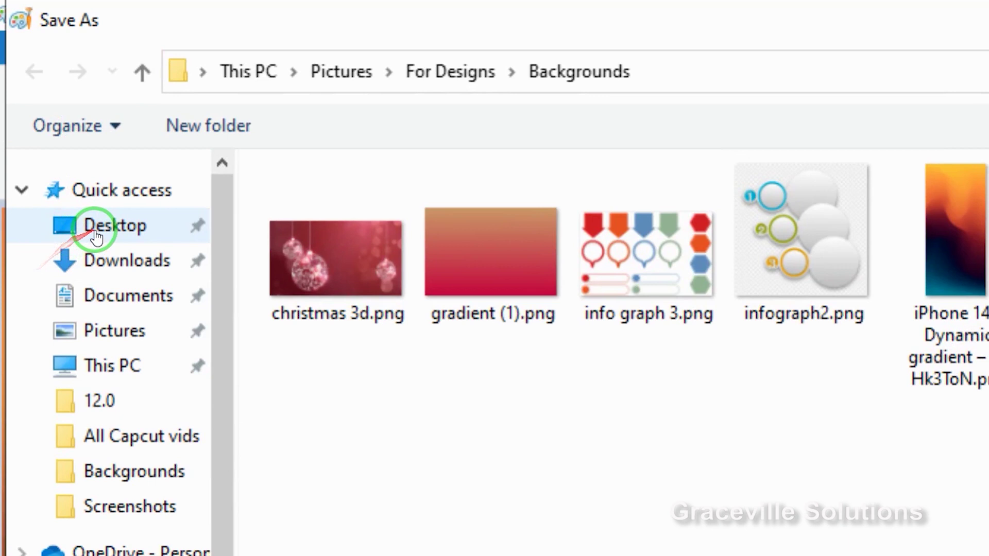
{"action": "left_click", "coordinate": [98, 232]}
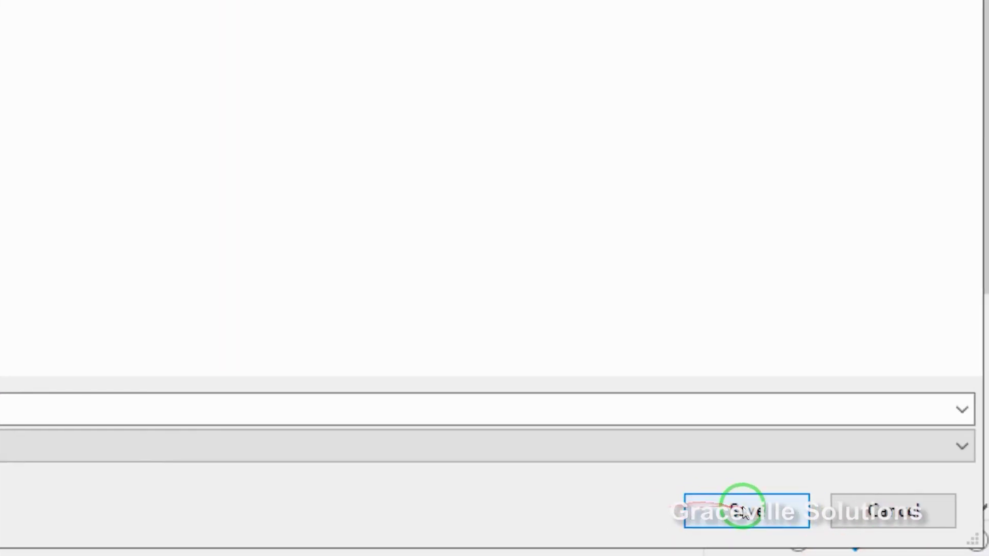
{"action": "left_click", "coordinate": [742, 509]}
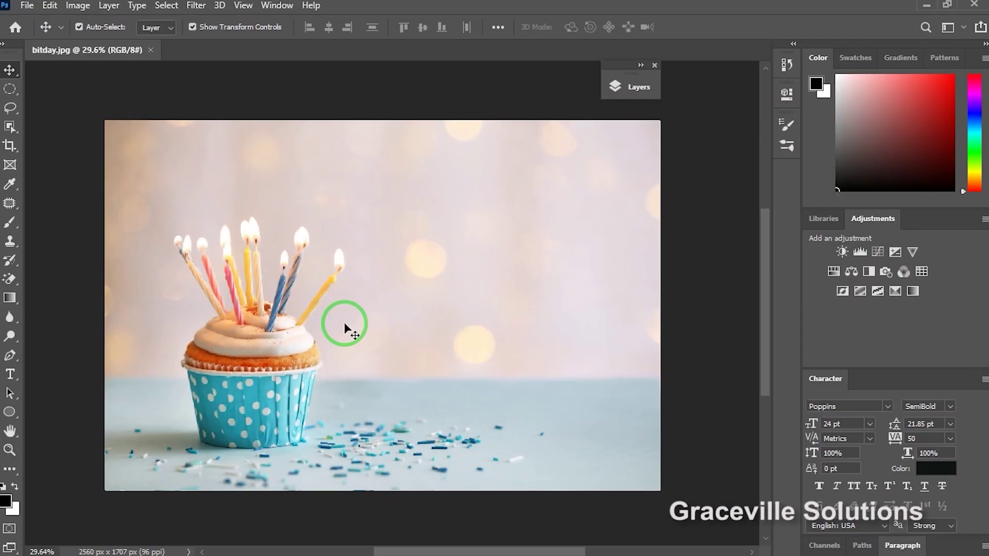
Step: Bring up Photoshop's File menu over the bitday.jpg cupcake photo
{"action": "scroll", "coordinate": [344, 322], "scroll_direction": "up", "scroll_amount": 2}
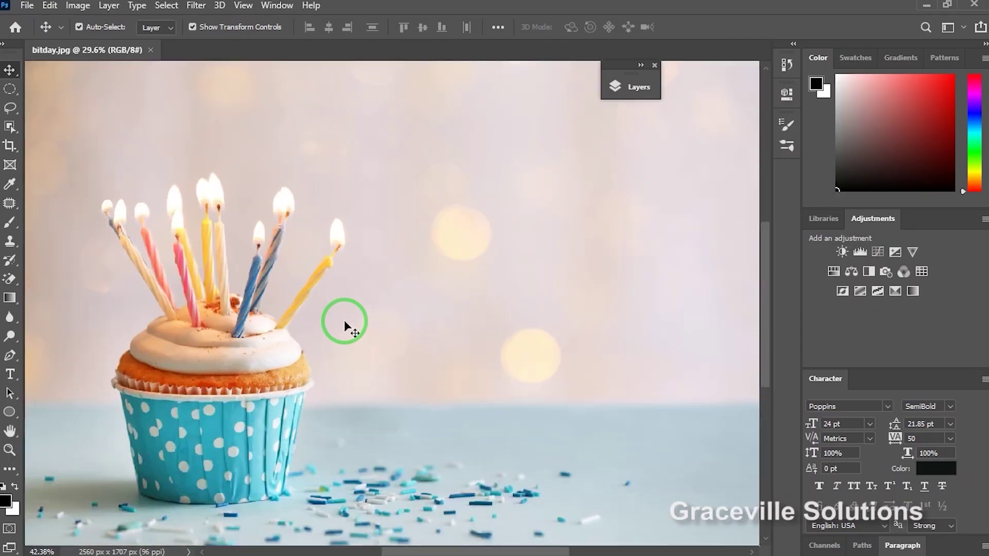
{"action": "scroll", "coordinate": [310, 311], "scroll_direction": "down", "scroll_amount": 1}
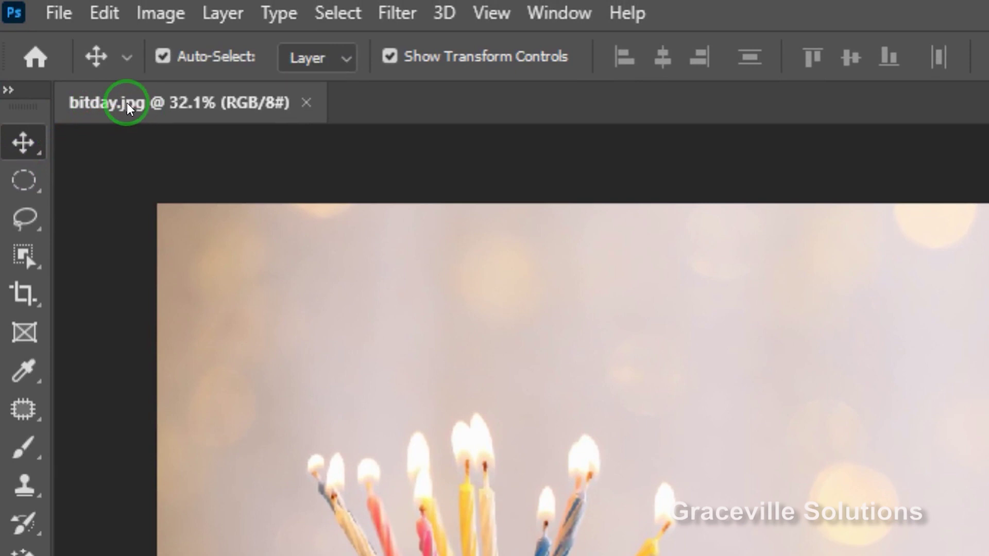
{"action": "left_click", "coordinate": [163, 56]}
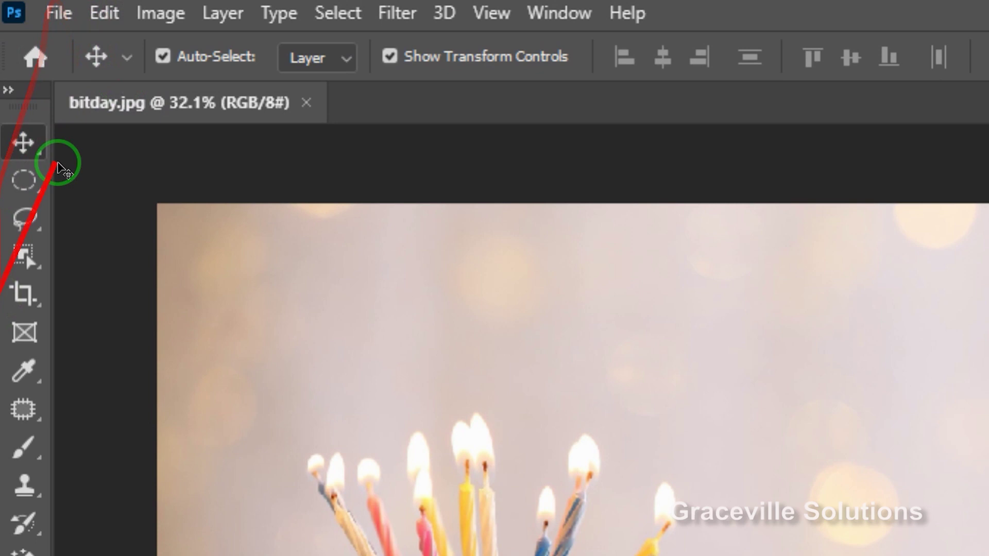
{"action": "left_click", "coordinate": [57, 12]}
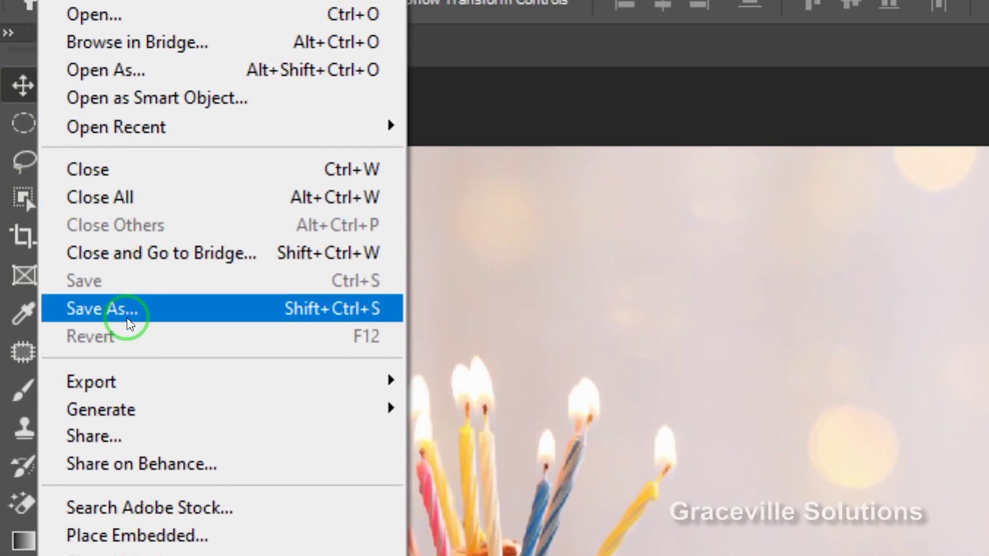
Step: Save bitday.jpg as PNG on the Desktop, accepting the default PNG format options
{"action": "left_click", "coordinate": [128, 324]}
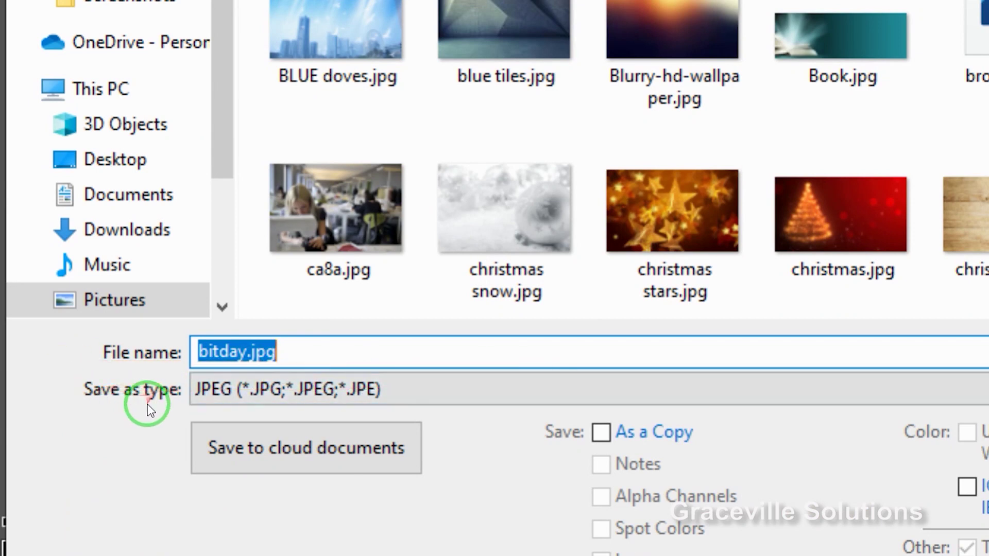
{"action": "left_click", "coordinate": [377, 393]}
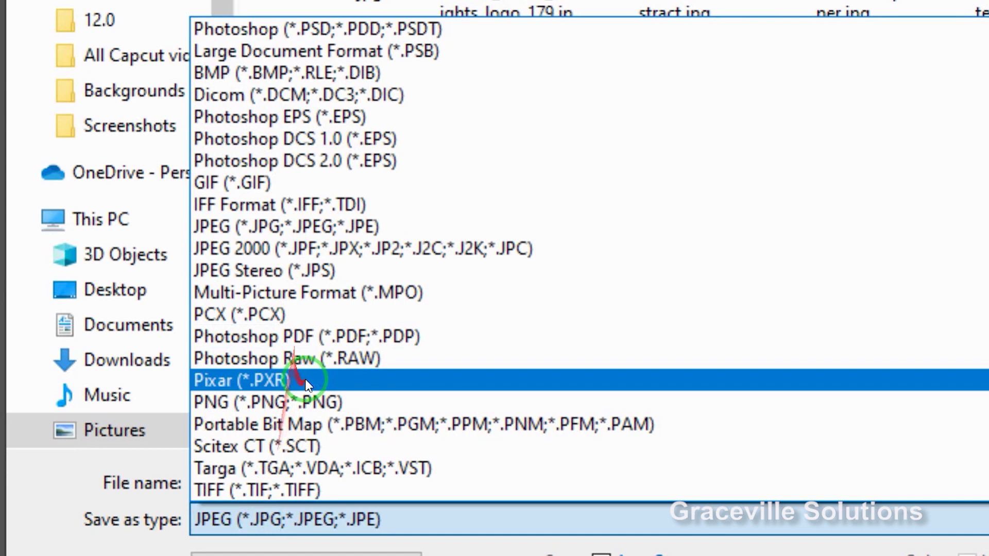
{"action": "left_click", "coordinate": [312, 402]}
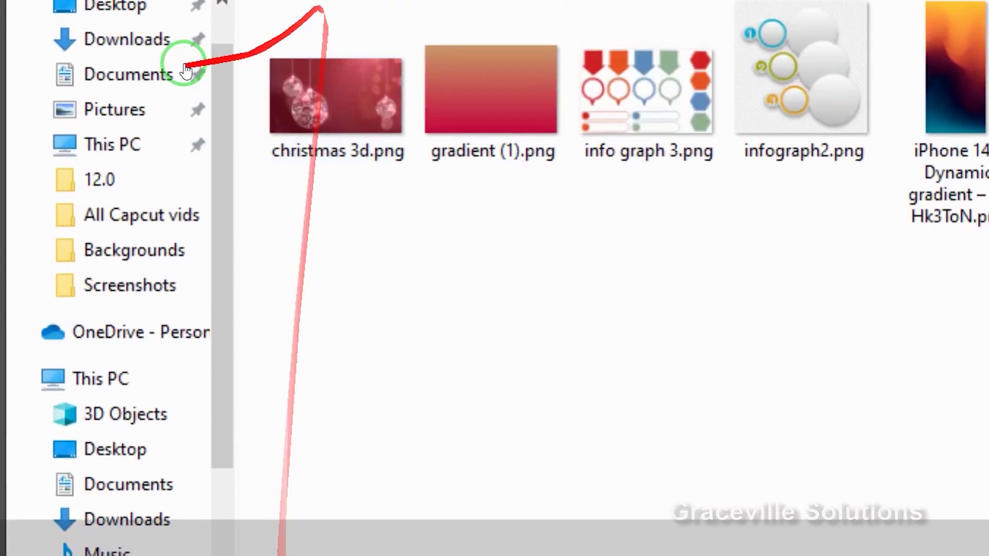
{"action": "left_click", "coordinate": [111, 5]}
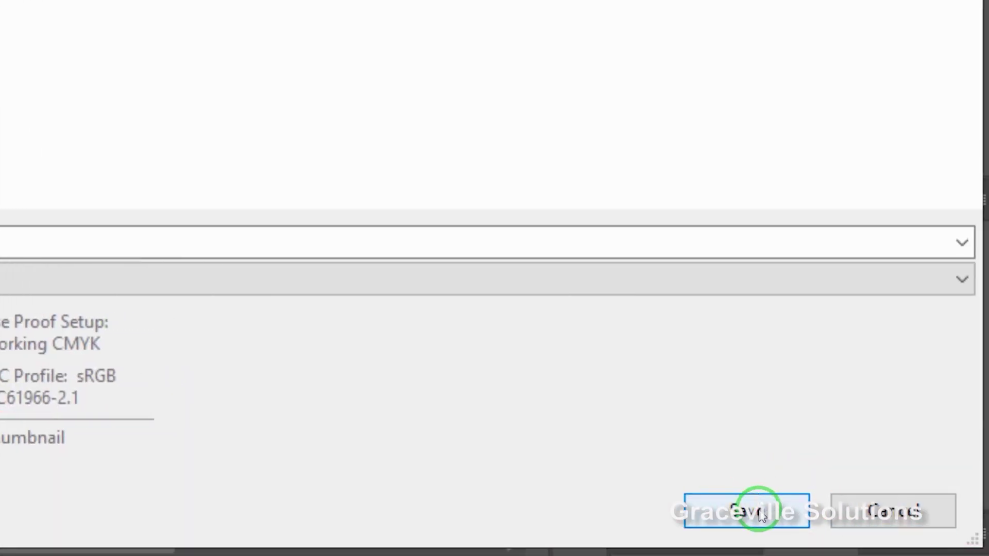
{"action": "left_click", "coordinate": [761, 516]}
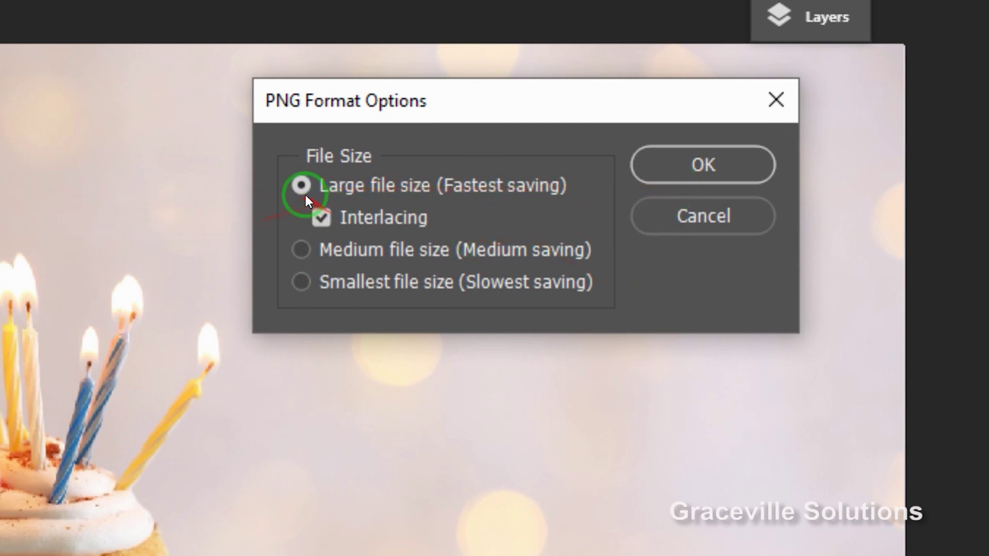
{"action": "left_click", "coordinate": [696, 171]}
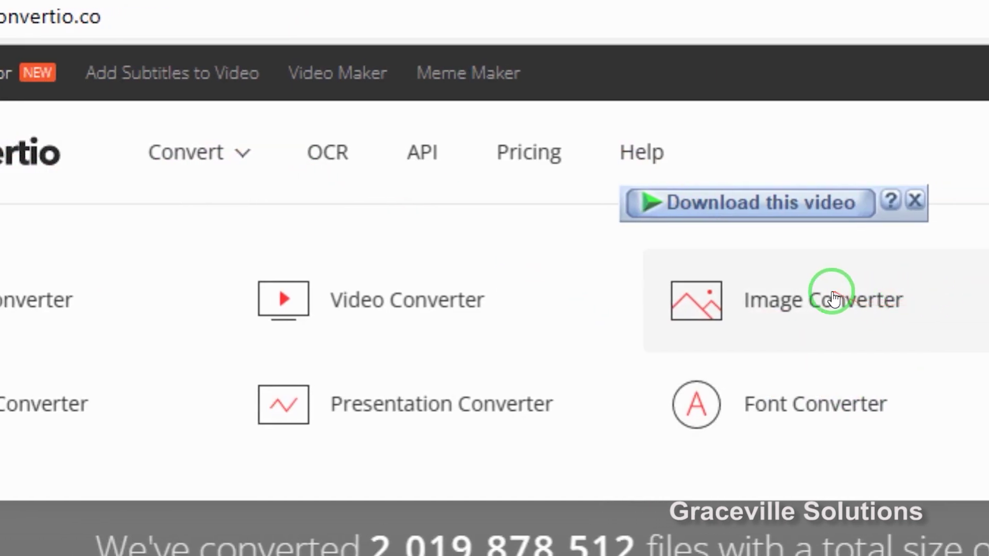
Step: Open Convertio's Image Converter page from the converter list
{"action": "left_click", "coordinate": [845, 299]}
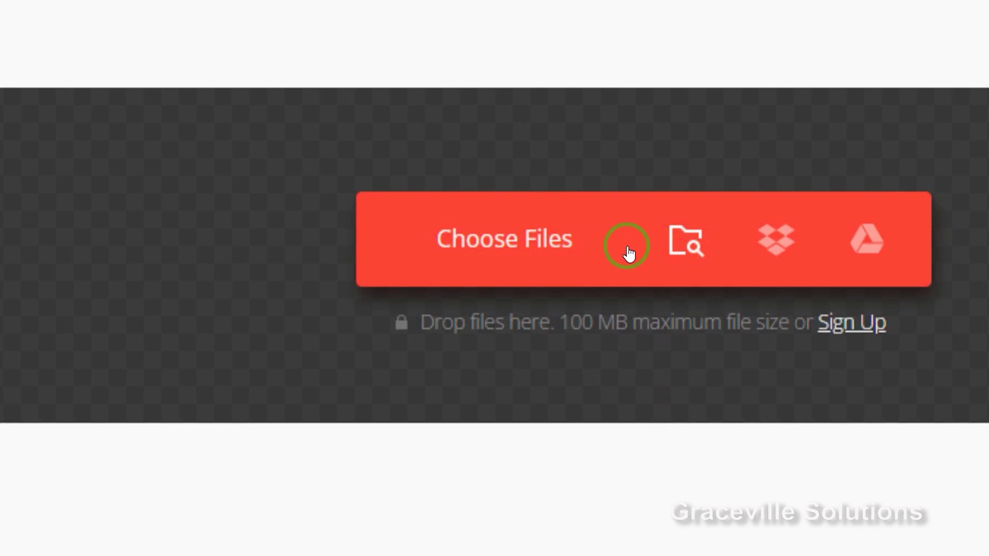
Step: Choose mee tie.jpg from the computer to upload to Convertio
{"action": "left_click", "coordinate": [529, 233]}
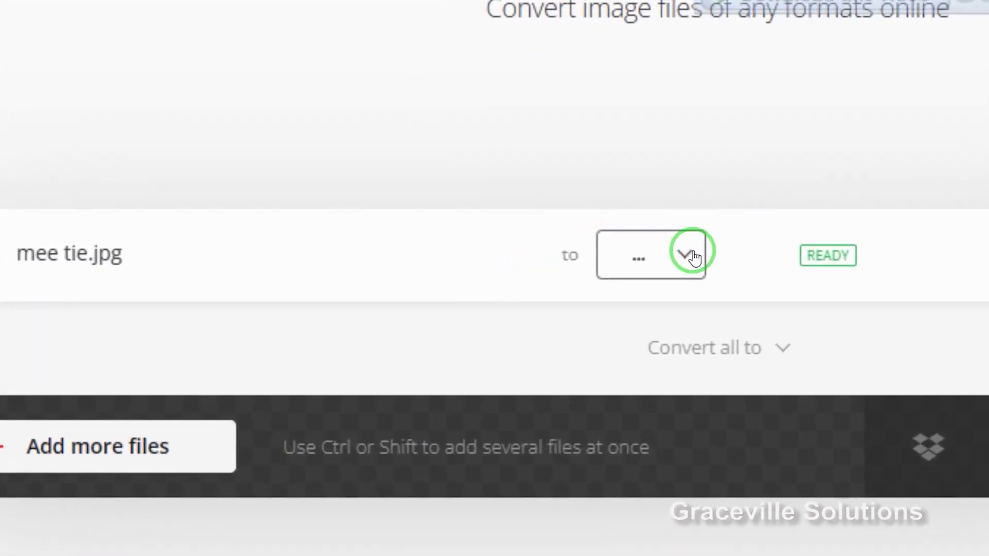
Step: Pick PNG from the target format list for mee tie.jpg
{"action": "left_click", "coordinate": [692, 256]}
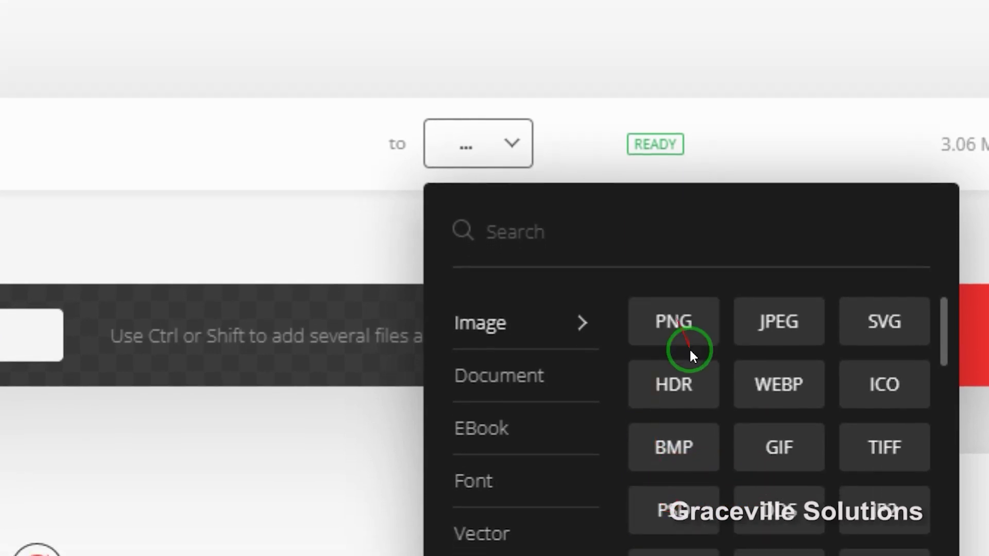
{"action": "left_click", "coordinate": [683, 330]}
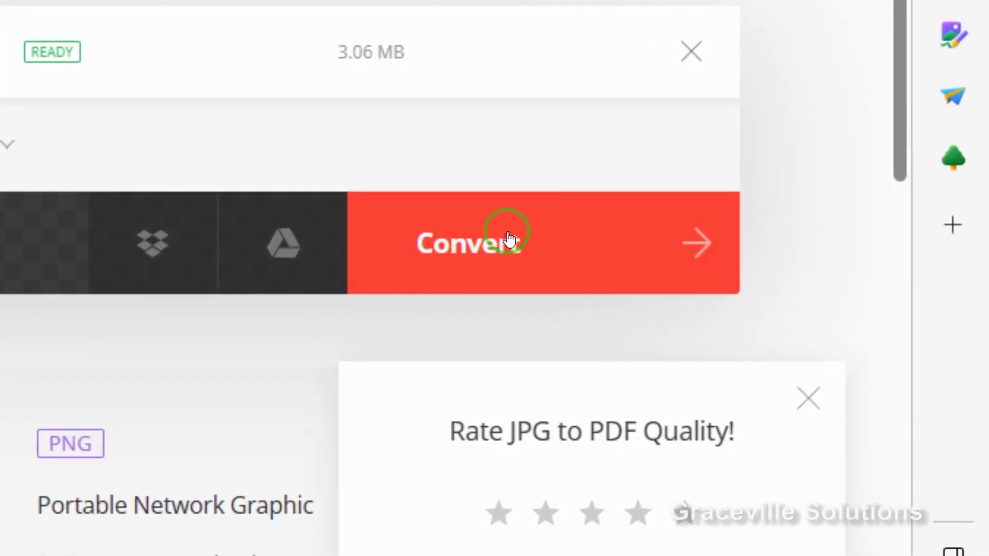
Step: Convert mee tie.jpg to PNG and try downloading mee-tie.png twice
{"action": "left_click", "coordinate": [480, 254]}
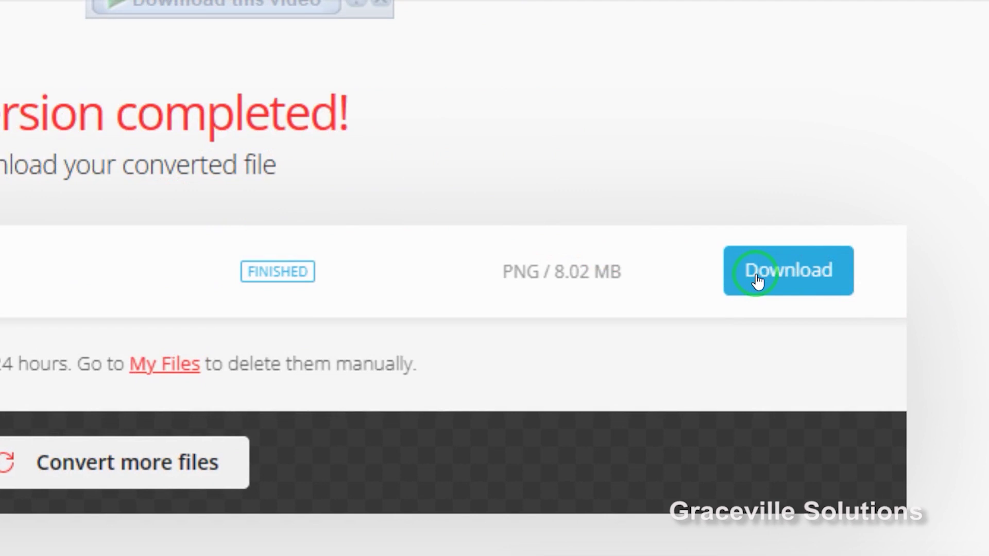
{"action": "left_click", "coordinate": [787, 283]}
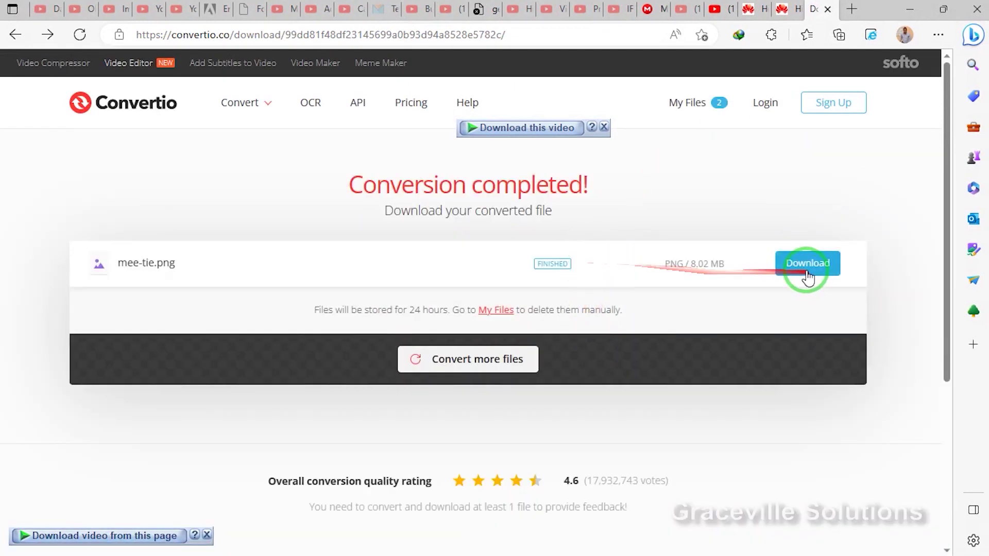
{"action": "left_click", "coordinate": [805, 269]}
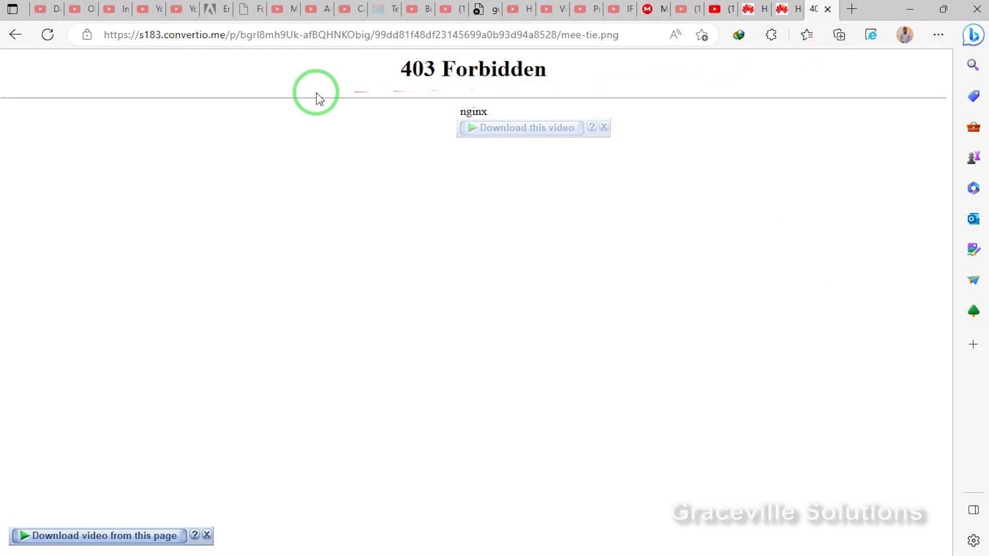
Step: Go back and retry the mee-tie.png download from the conversion results page
{"action": "left_click", "coordinate": [14, 35]}
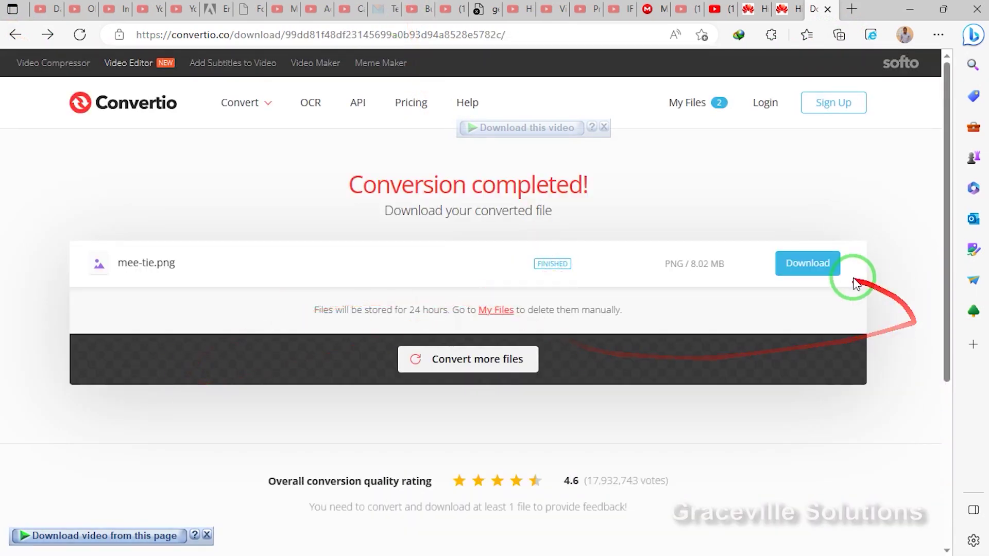
{"action": "left_click", "coordinate": [808, 264]}
{"action": "left_click", "coordinate": [810, 273]}
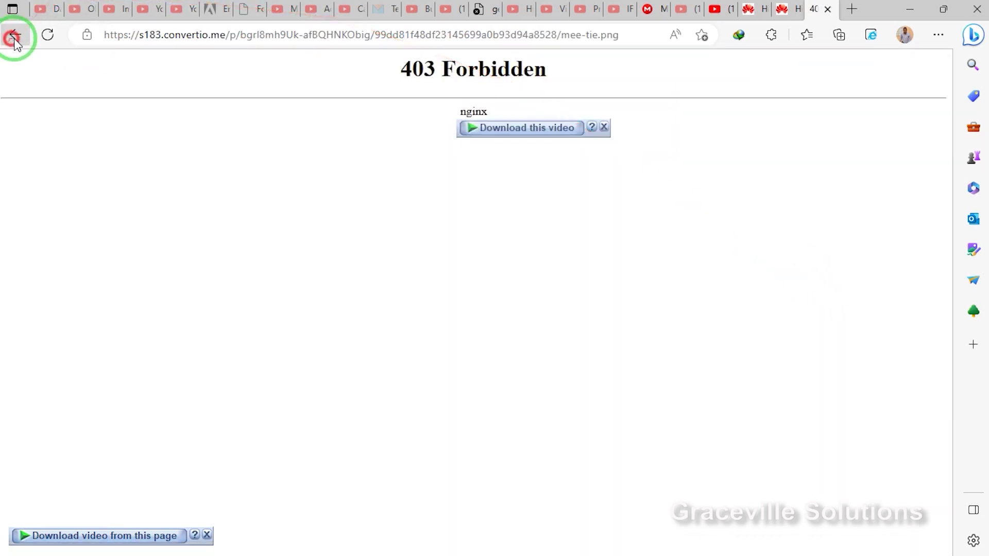
{"action": "left_click", "coordinate": [16, 35]}
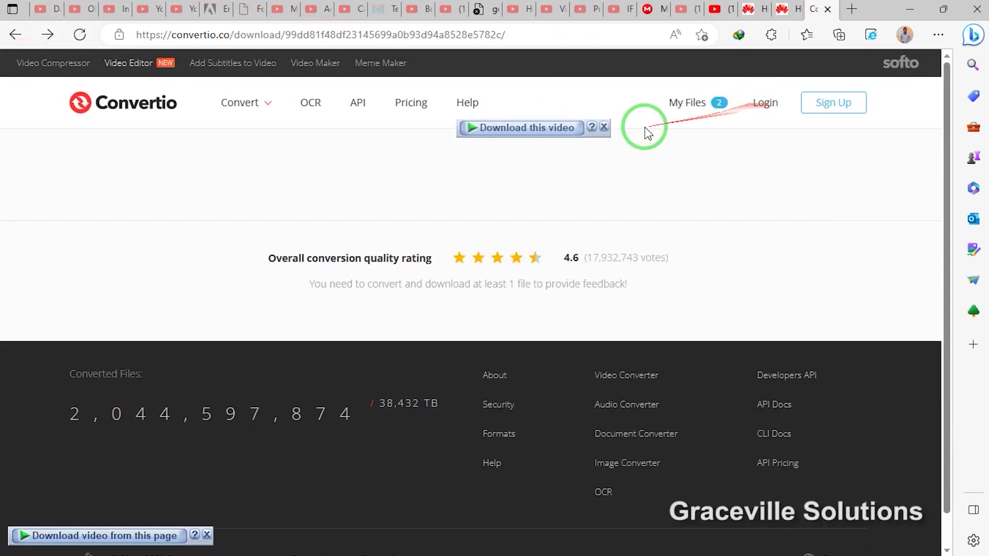
Step: Download mee-tie.png from the converted files list and return to that list
{"action": "left_click", "coordinate": [704, 105]}
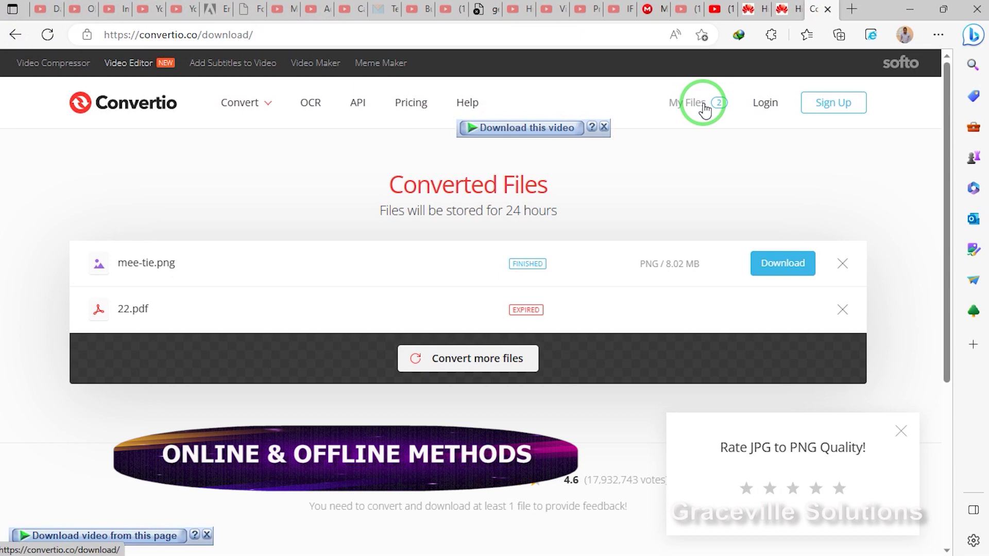
{"action": "left_click", "coordinate": [766, 263]}
{"action": "left_click", "coordinate": [426, 236]}
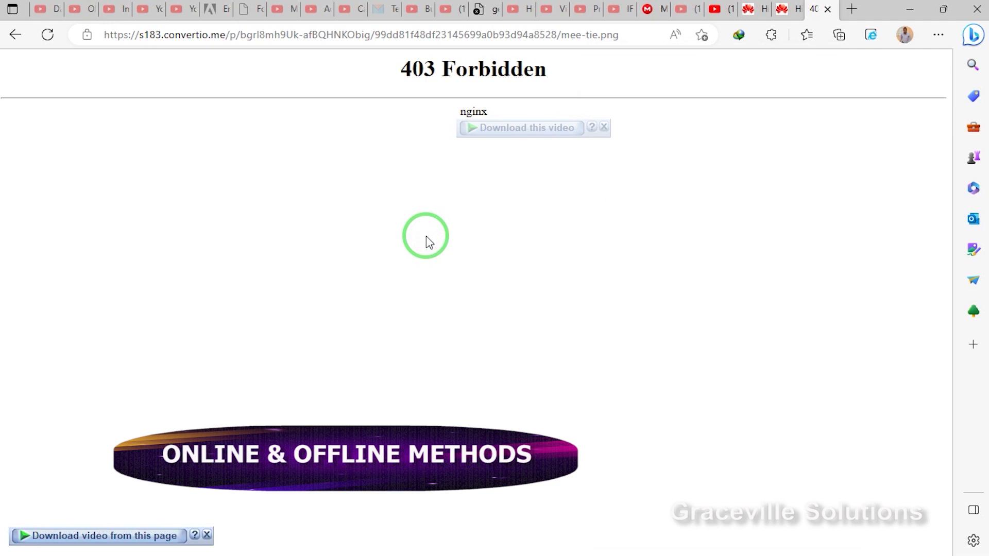
{"action": "left_click", "coordinate": [570, 472]}
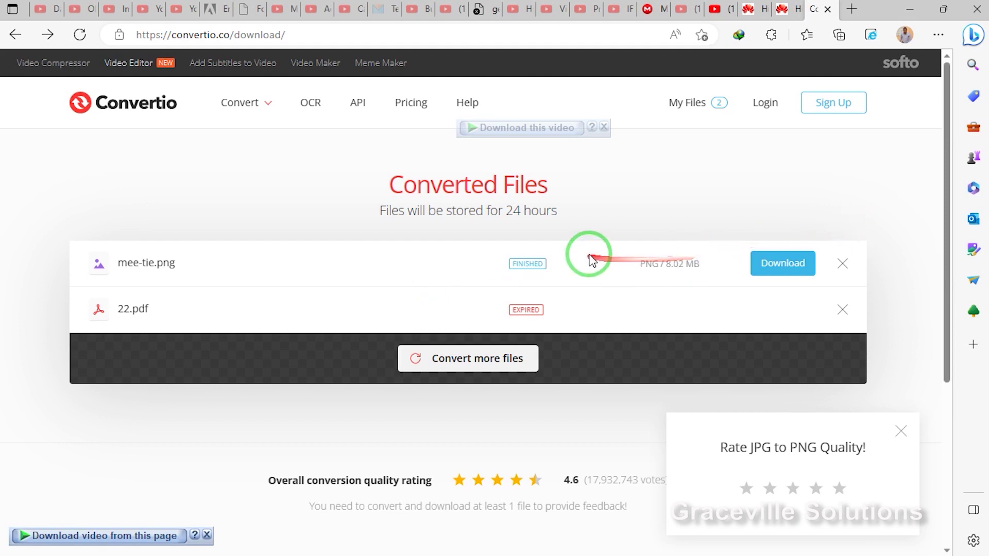
{"action": "scroll", "coordinate": [597, 235], "scroll_direction": "down", "scroll_amount": 4}
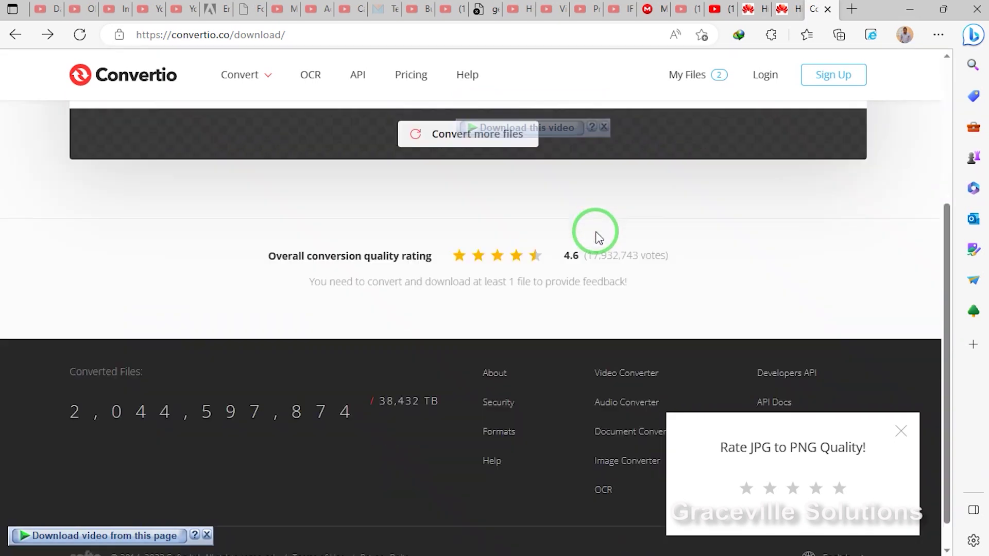
{"action": "scroll", "coordinate": [595, 236], "scroll_direction": "up", "scroll_amount": 4}
{"action": "key", "text": "super"}
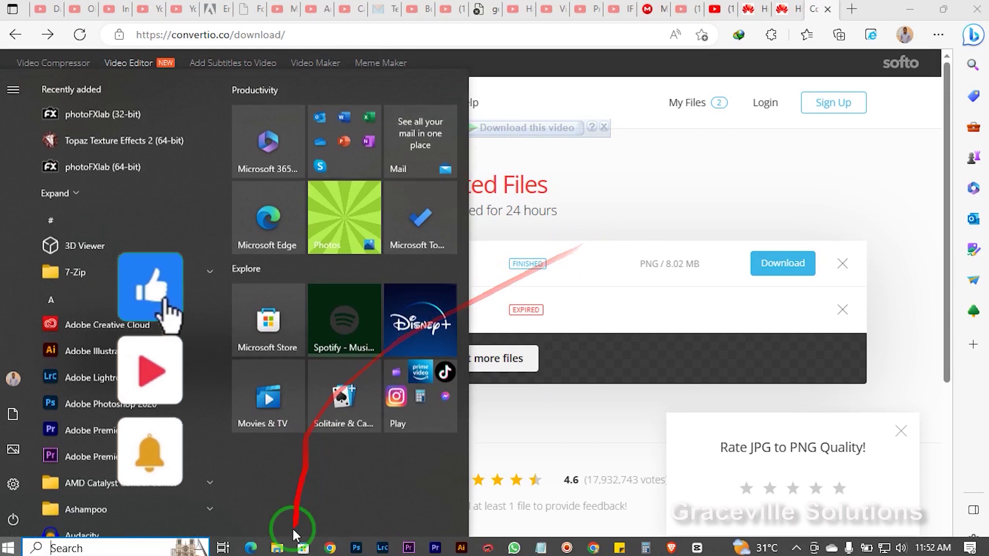
{"action": "left_click", "coordinate": [289, 546]}
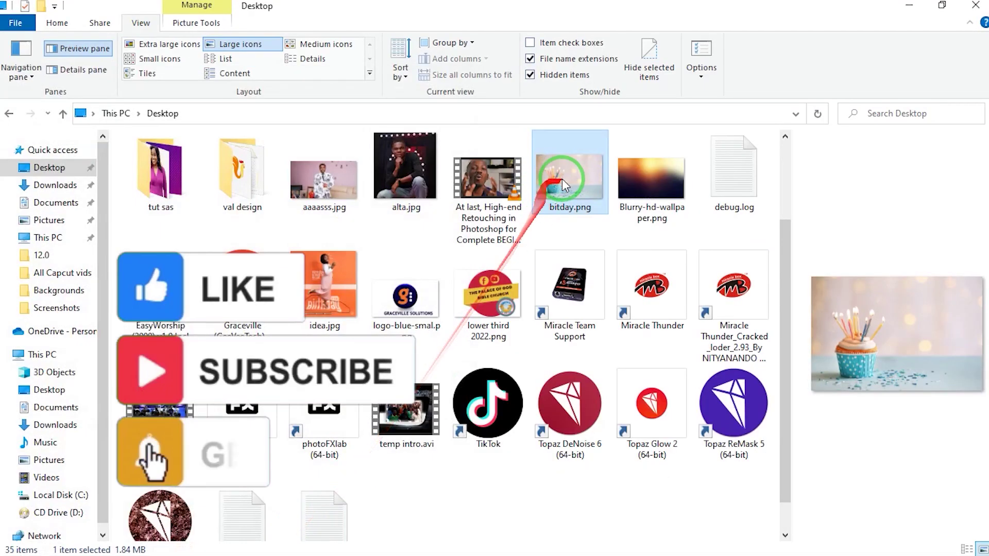
{"action": "key", "text": "super"}
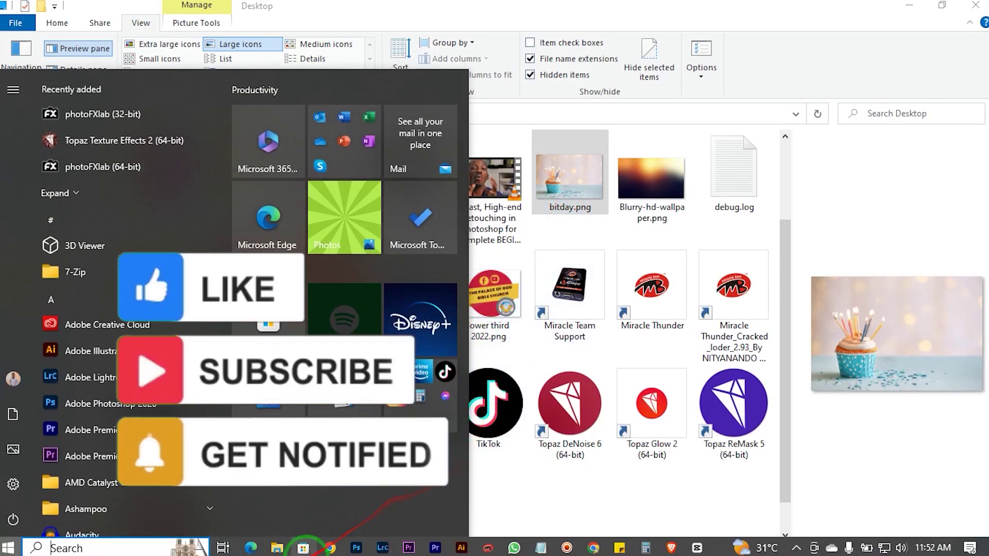
{"action": "left_click", "coordinate": [251, 548]}
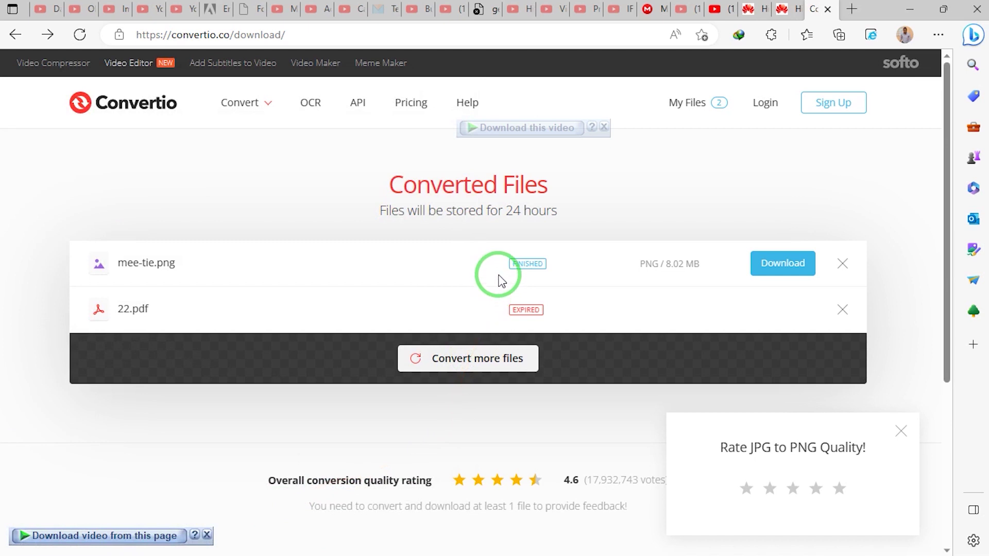